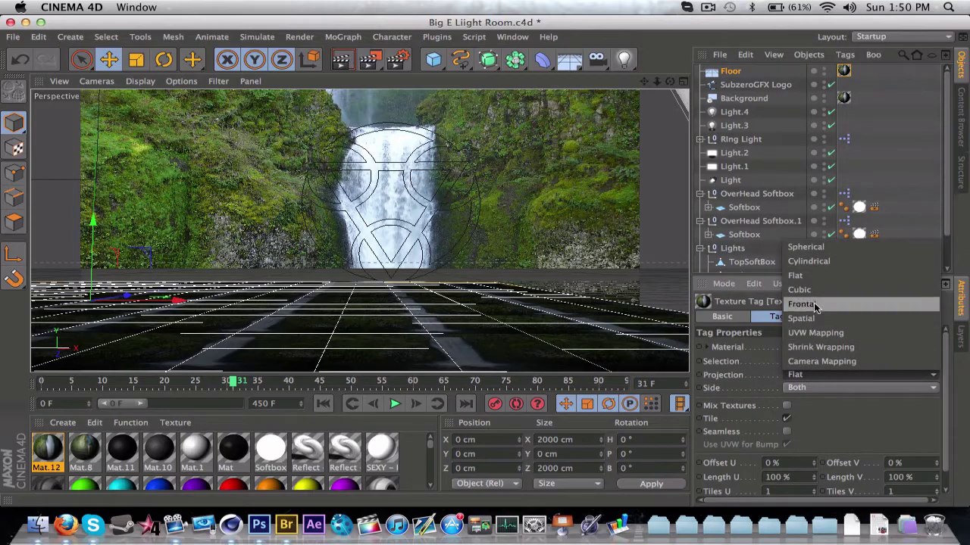
Set the floor texture's projection to Frontal, and adjust the floor's rotation and position to meet the waterfall's base.
{"action": "left_click", "coordinate": [164, 60]}
{"action": "left_click_drag", "start_coordinate": [62, 293], "coordinate": [80, 352]}
{"action": "left_click_drag", "start_coordinate": [71, 272], "coordinate": [424, 315]}
{"action": "left_click", "coordinate": [109, 60]}
{"action": "left_click_drag", "start_coordinate": [422, 308], "coordinate": [426, 324]}
Add an Extrude NURBS object, nest the SubzeroGFX Logo spline inside it, and order it below the Floor.
{"action": "left_click", "coordinate": [756, 86]}
{"action": "left_click_drag", "start_coordinate": [487, 60], "coordinate": [659, 71]}
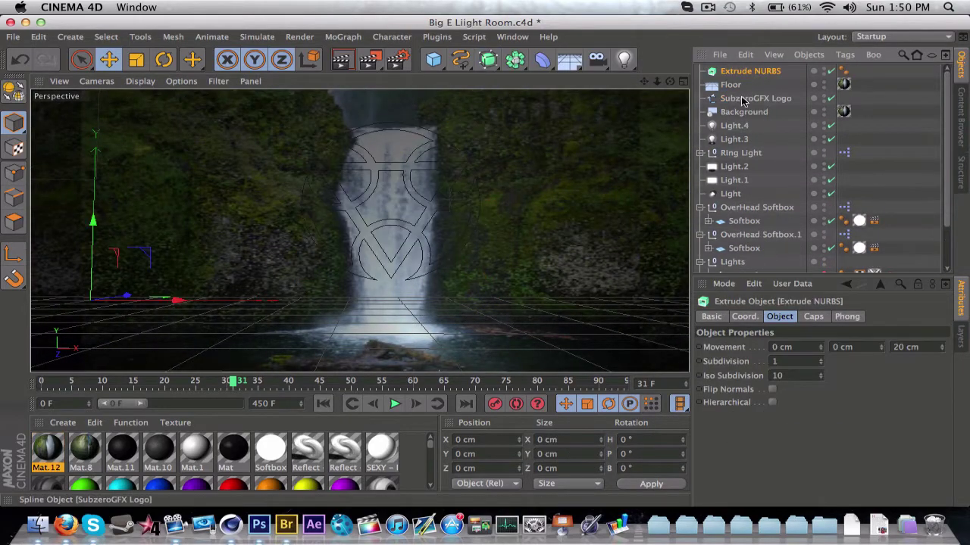
{"action": "left_click_drag", "start_coordinate": [746, 98], "coordinate": [701, 72]}
{"action": "left_click_drag", "start_coordinate": [735, 110], "coordinate": [733, 91]}
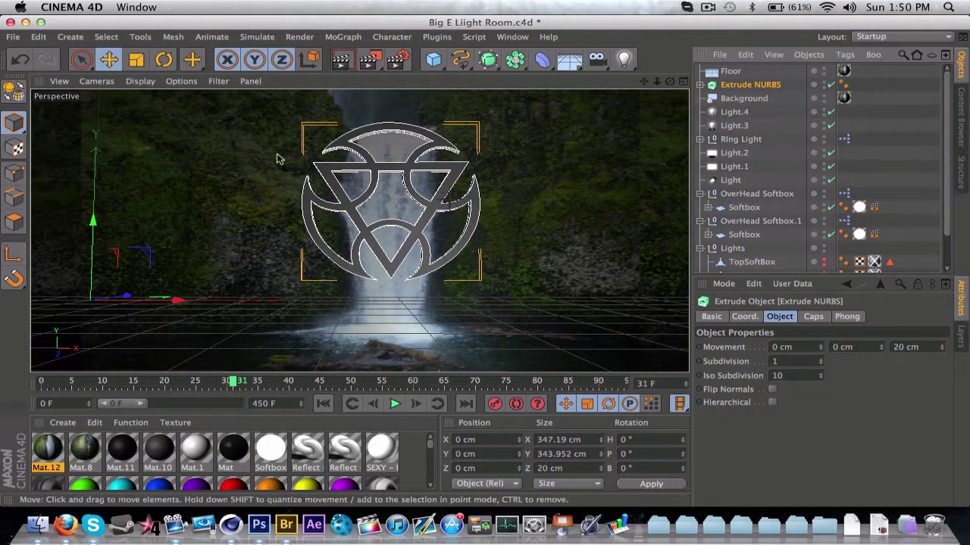
Set the logo's extrusion depth to 100 cm.
{"action": "double_click", "coordinate": [897, 346]}
{"action": "type", "text": "100"}
{"action": "key", "text": "Return"}
Give the extruded logo Fillet Caps at both start and end, each with a 2 cm radius.
{"action": "left_click", "coordinate": [814, 317]}
{"action": "left_click", "coordinate": [815, 347]}
{"action": "left_click", "coordinate": [812, 401]}
{"action": "triple_click", "coordinate": [812, 376]}
{"action": "left_click", "coordinate": [813, 387]}
{"action": "left_click", "coordinate": [812, 440]}
{"action": "triple_click", "coordinate": [812, 418]}
Create a new material and start choosing an image for its Color texture.
{"action": "double_click", "coordinate": [412, 455]}
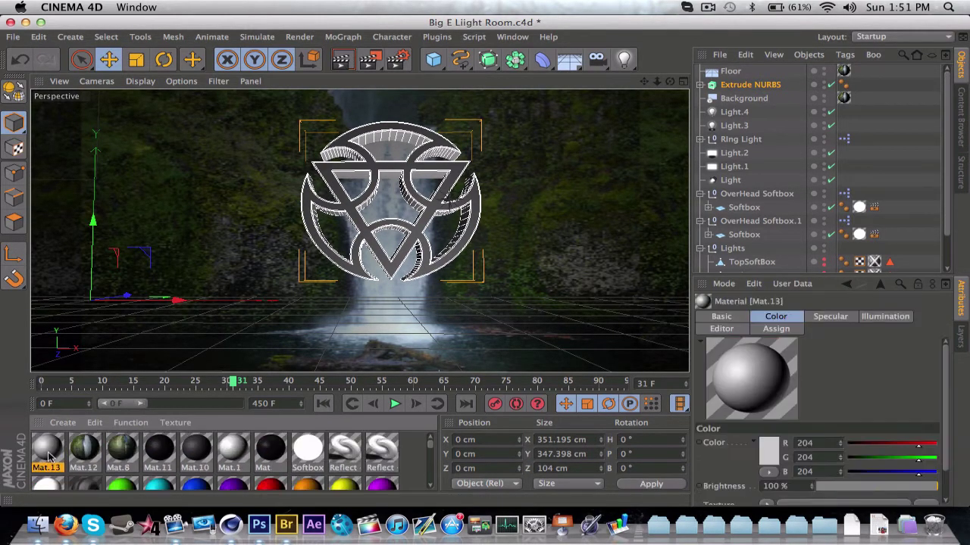
{"action": "double_click", "coordinate": [46, 448]}
{"action": "left_click", "coordinate": [412, 204]}
{"action": "left_click", "coordinate": [437, 188]}
Load Textures-(10).png from the Textures folder into the material's Color channel.
{"action": "left_click", "coordinate": [500, 100]}
{"action": "left_click", "coordinate": [499, 126]}
{"action": "scroll", "coordinate": [575, 189], "scroll_direction": "down", "scroll_amount": 5}
{"action": "double_click", "coordinate": [659, 184]}
{"action": "scroll", "coordinate": [623, 190], "scroll_direction": "up", "scroll_amount": 3}
{"action": "scroll", "coordinate": [624, 191], "scroll_direction": "down", "scroll_amount": 3}
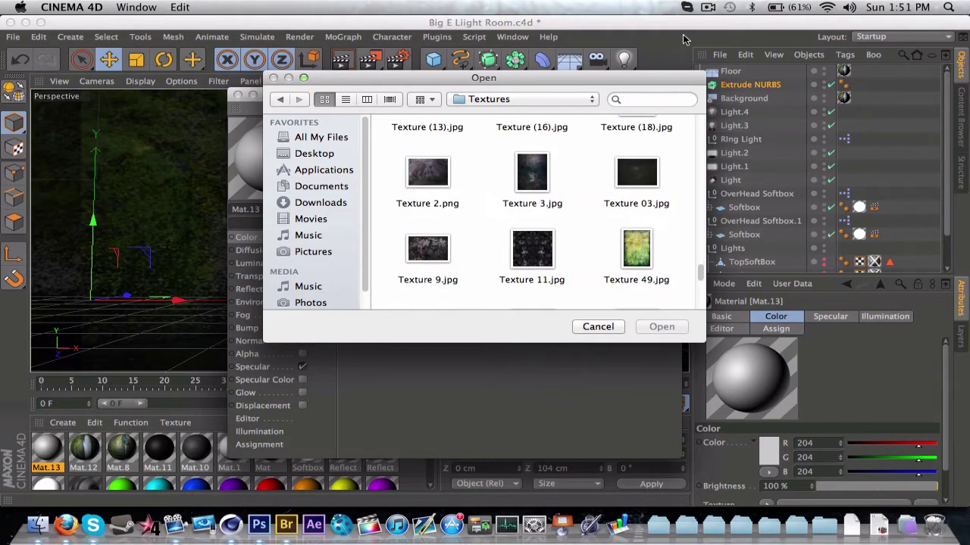
{"action": "left_click", "coordinate": [686, 7]}
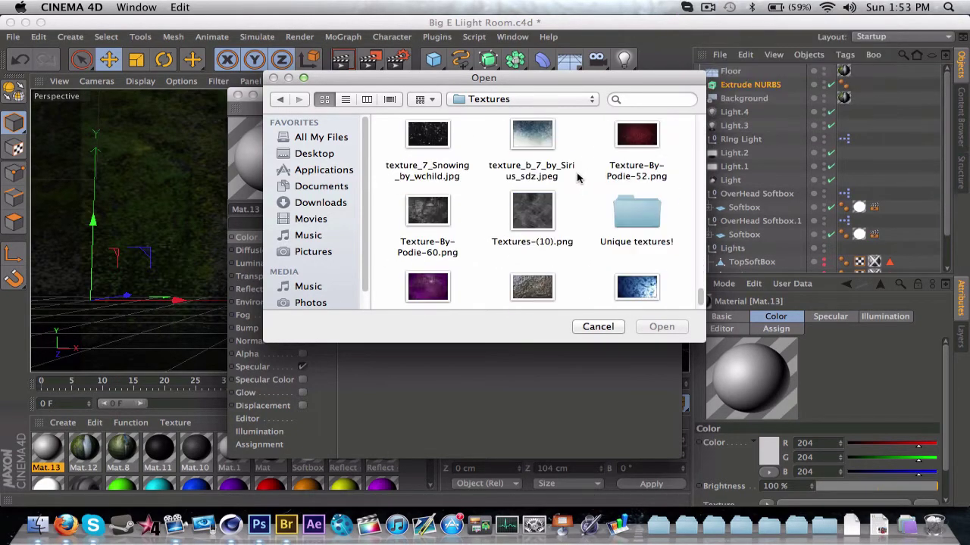
{"action": "scroll", "coordinate": [534, 207], "scroll_direction": "down", "scroll_amount": 1}
{"action": "left_click", "coordinate": [534, 206]}
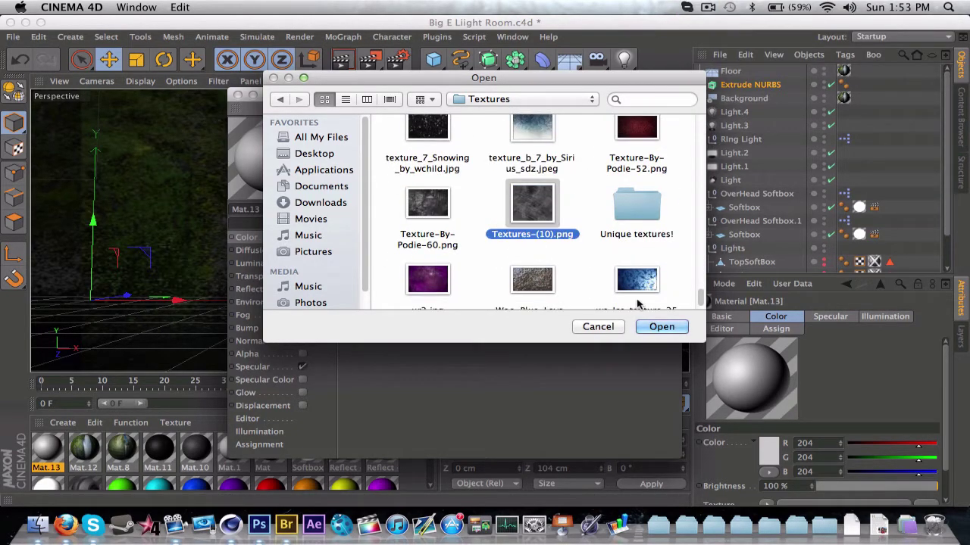
{"action": "left_click", "coordinate": [659, 326]}
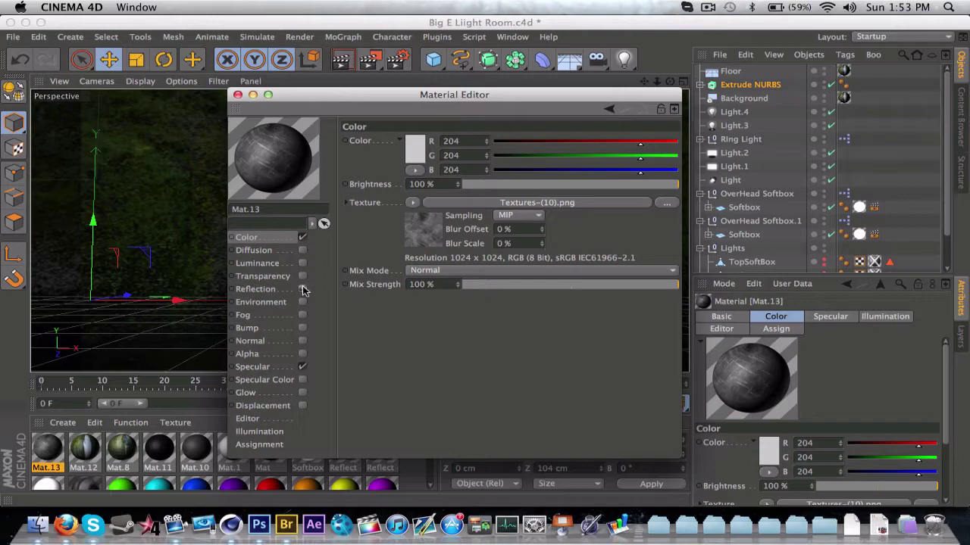
Enable the material's Reflection, copy the Textures-(10).png image from Color into it, and set its brightness to 15%.
{"action": "left_click", "coordinate": [302, 289]}
{"action": "left_click", "coordinate": [412, 202]}
{"action": "left_click", "coordinate": [438, 219]}
{"action": "left_click", "coordinate": [256, 289]}
{"action": "left_click", "coordinate": [412, 216]}
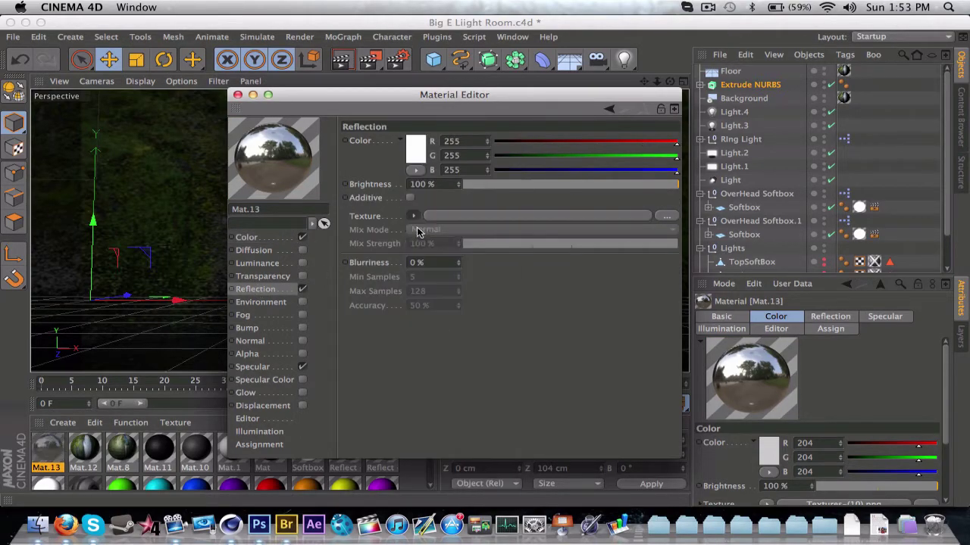
{"action": "left_click", "coordinate": [418, 231]}
{"action": "left_click_drag", "start_coordinate": [530, 186], "coordinate": [494, 188]}
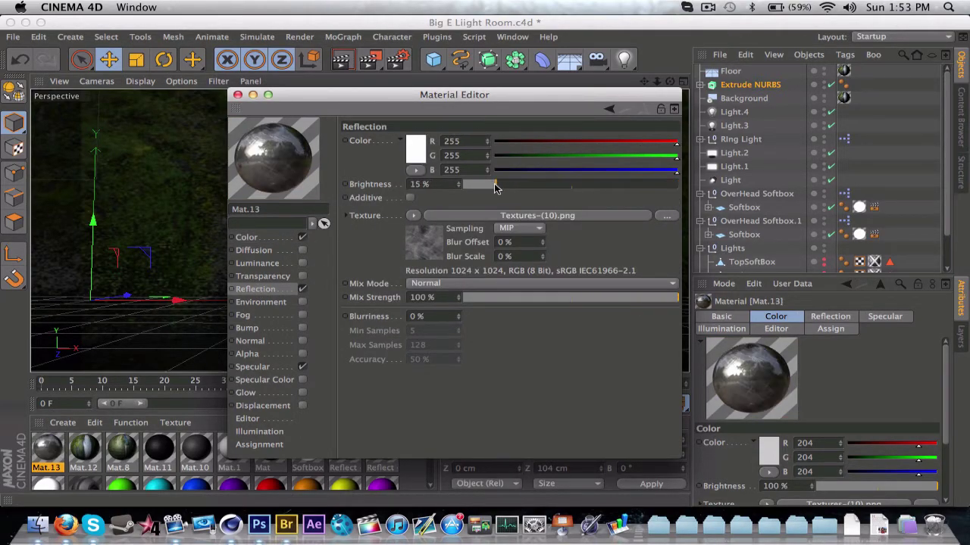
Enable the material's Bump channel with the copied Textures-(10).png image and close the material editor.
{"action": "left_click", "coordinate": [302, 328]}
{"action": "left_click", "coordinate": [412, 171]}
{"action": "left_click", "coordinate": [426, 224]}
{"action": "left_click", "coordinate": [237, 95]}
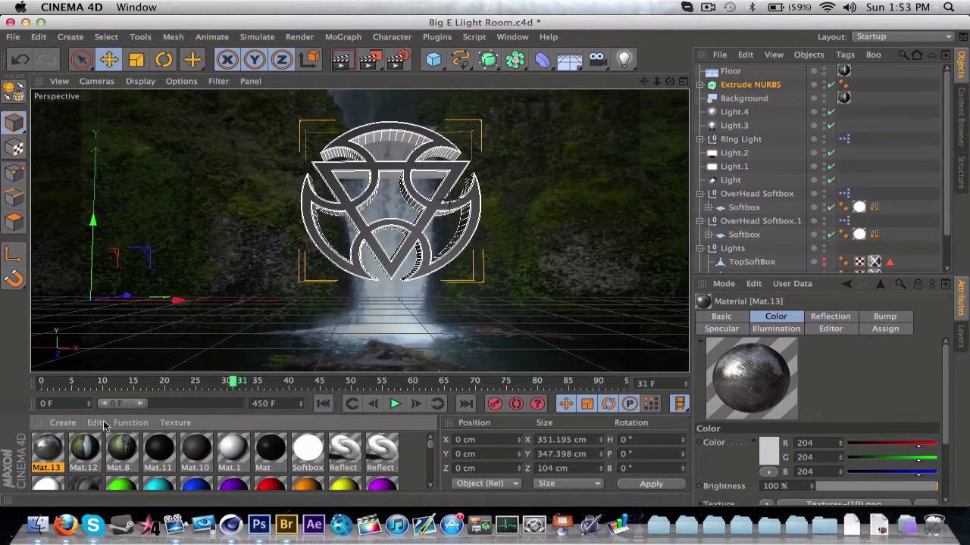
Apply the new material to the extruded logo with Cubic projection.
{"action": "left_click_drag", "start_coordinate": [761, 85], "coordinate": [761, 85]}
{"action": "left_click", "coordinate": [859, 374]}
{"action": "left_click", "coordinate": [803, 287]}
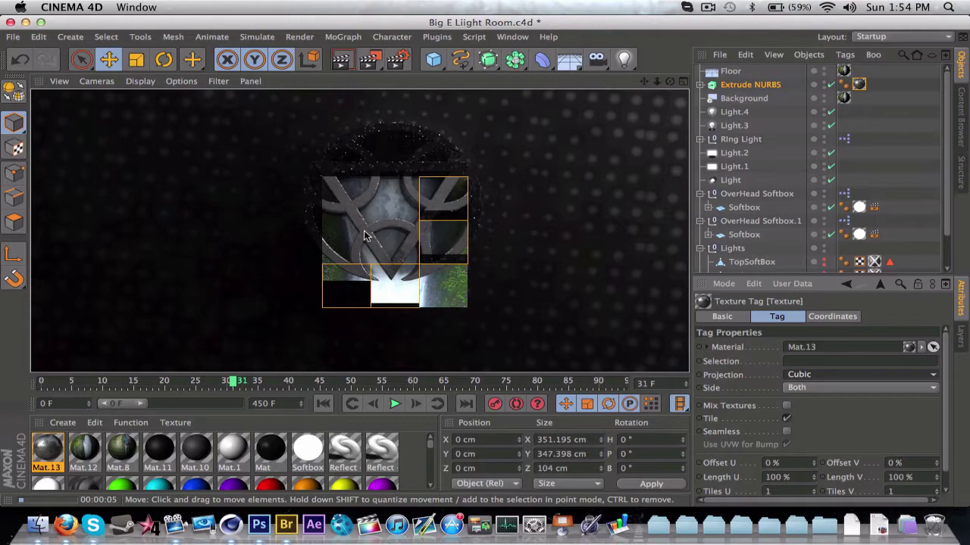
Move the extruded logo to about X 3 cm and Z 66 cm.
{"action": "left_click", "coordinate": [709, 8]}
{"action": "left_click", "coordinate": [738, 87]}
{"action": "left_click", "coordinate": [738, 86]}
{"action": "left_click_drag", "start_coordinate": [128, 296], "coordinate": [150, 301]}
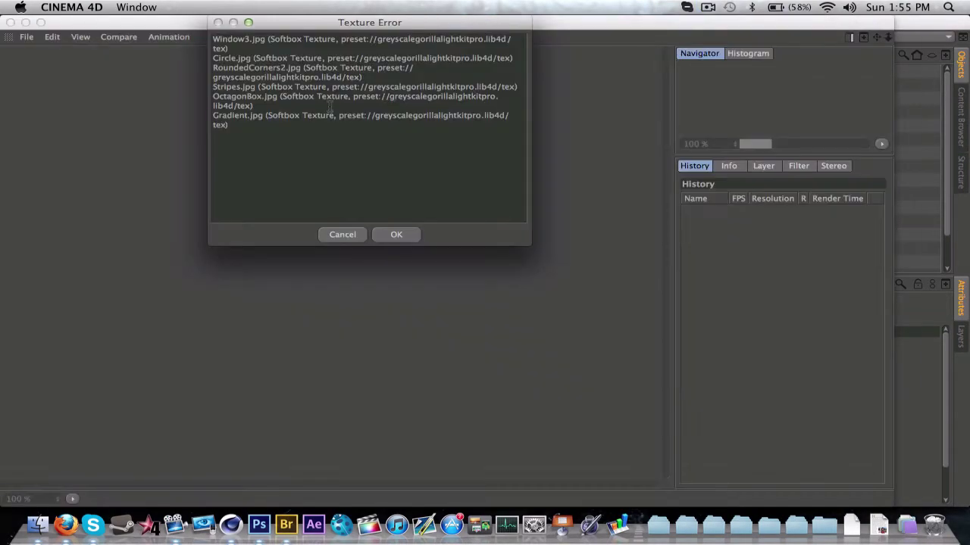
Stop the running render and set the render output file to sz on the Desktop.
{"action": "key", "text": "Escape"}
{"action": "key", "text": "super+b"}
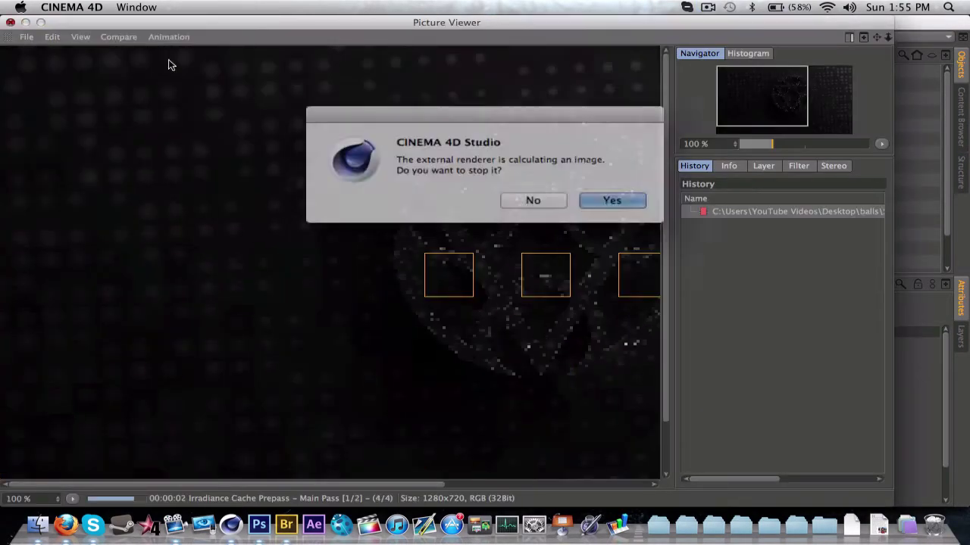
{"action": "left_click", "coordinate": [606, 195]}
{"action": "left_click", "coordinate": [627, 93]}
{"action": "type", "text": "sz"}
{"action": "key", "text": "Return"}
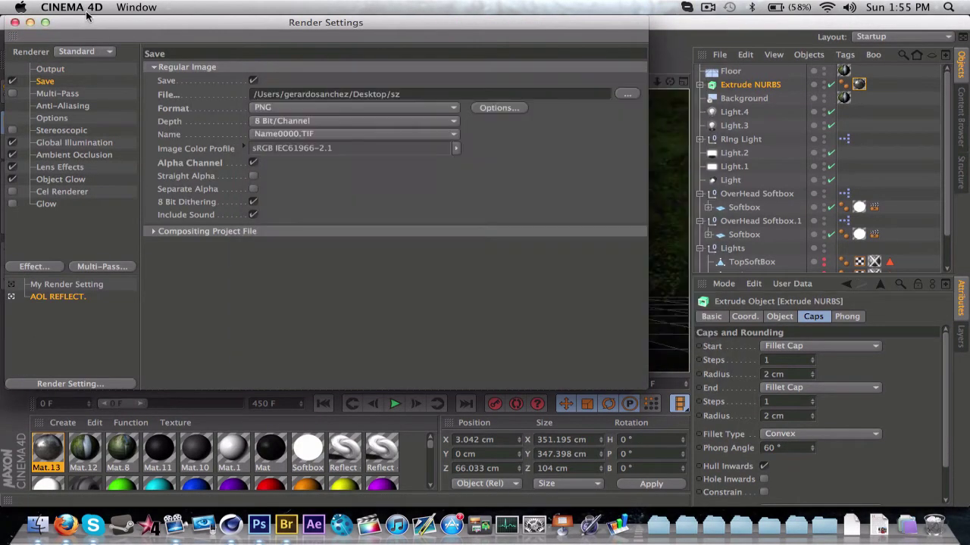
{"action": "left_click", "coordinate": [15, 23]}
Render the scene to the Picture Viewer and fit the whole image in view.
{"action": "left_click", "coordinate": [369, 65]}
{"action": "scroll", "coordinate": [393, 290], "scroll_direction": "down", "scroll_amount": 2}
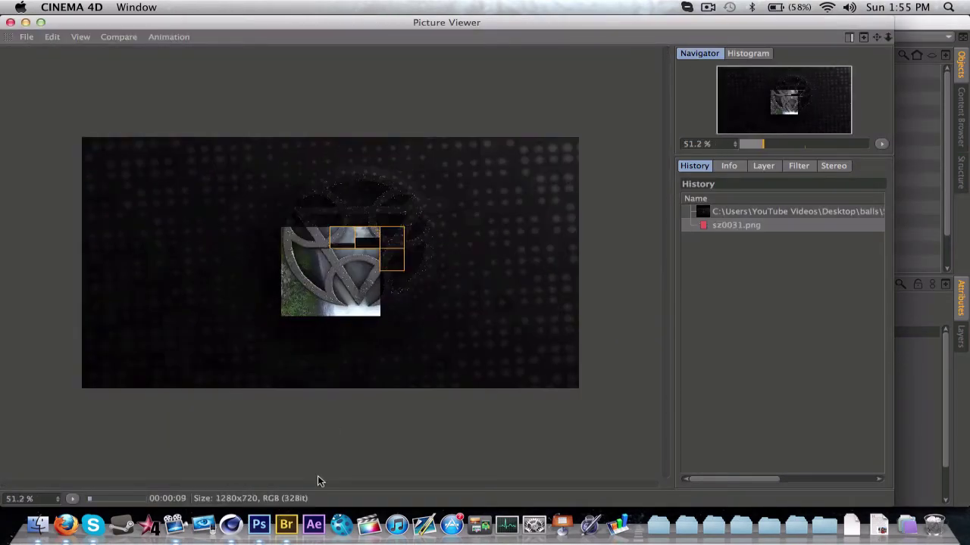
{"action": "left_click", "coordinate": [707, 7]}
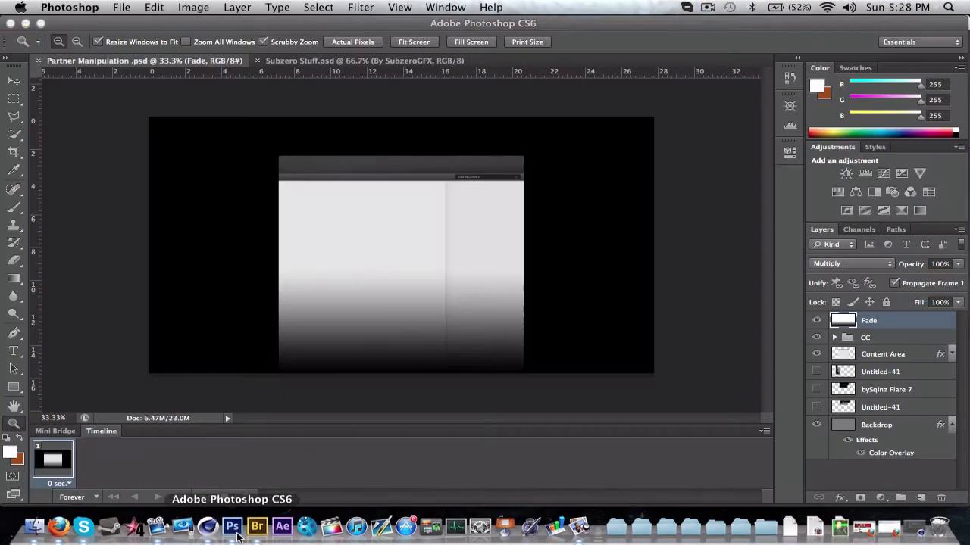
Switch to Photoshop and open the rendered image sz2_0031.png from the Desktop.
{"action": "left_click", "coordinate": [121, 7]}
{"action": "left_click", "coordinate": [122, 7]}
{"action": "scroll", "coordinate": [530, 208], "scroll_direction": "down", "scroll_amount": 5}
{"action": "scroll", "coordinate": [599, 206], "scroll_direction": "up", "scroll_amount": 2}
{"action": "left_click", "coordinate": [642, 145]}
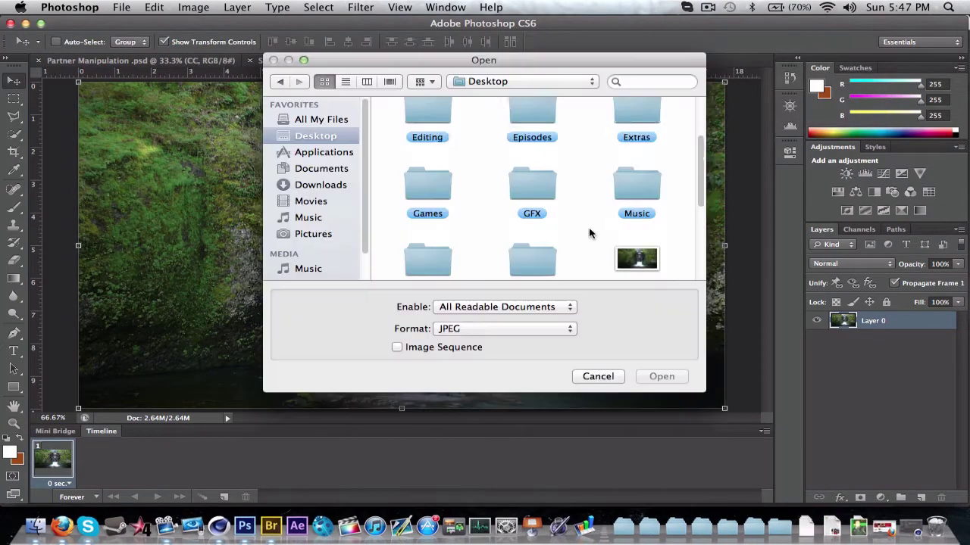
Browse from the Desktop through the GFX and Manipulation folders to the Waterfall image folder.
{"action": "double_click", "coordinate": [530, 188]}
{"action": "scroll", "coordinate": [625, 165], "scroll_direction": "up", "scroll_amount": 2}
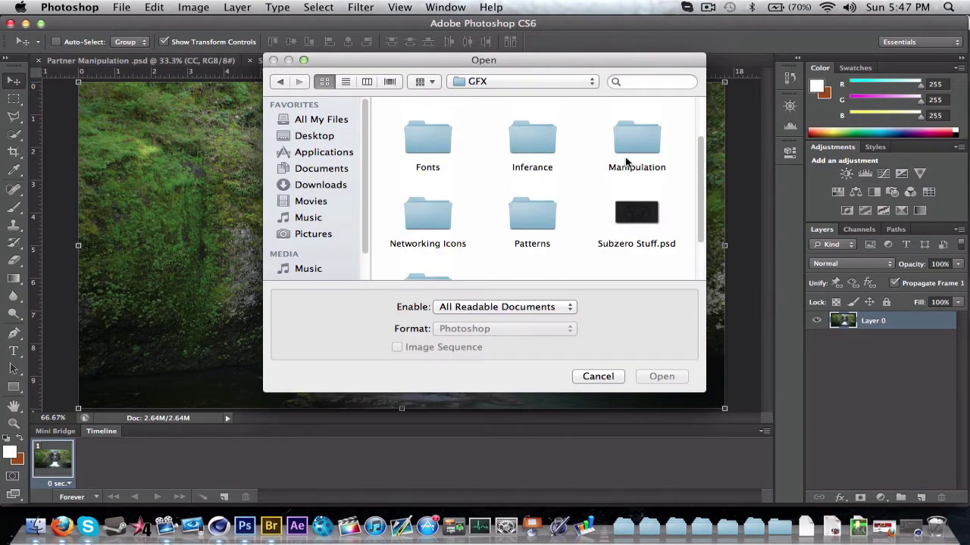
{"action": "double_click", "coordinate": [626, 161]}
{"action": "scroll", "coordinate": [576, 166], "scroll_direction": "down", "scroll_amount": 10}
{"action": "double_click", "coordinate": [636, 156]}
{"action": "key", "text": "super+bracketleft"}
{"action": "double_click", "coordinate": [527, 235]}
{"action": "double_click", "coordinate": [537, 209]}
{"action": "scroll", "coordinate": [541, 227], "scroll_direction": "down", "scroll_amount": 3}
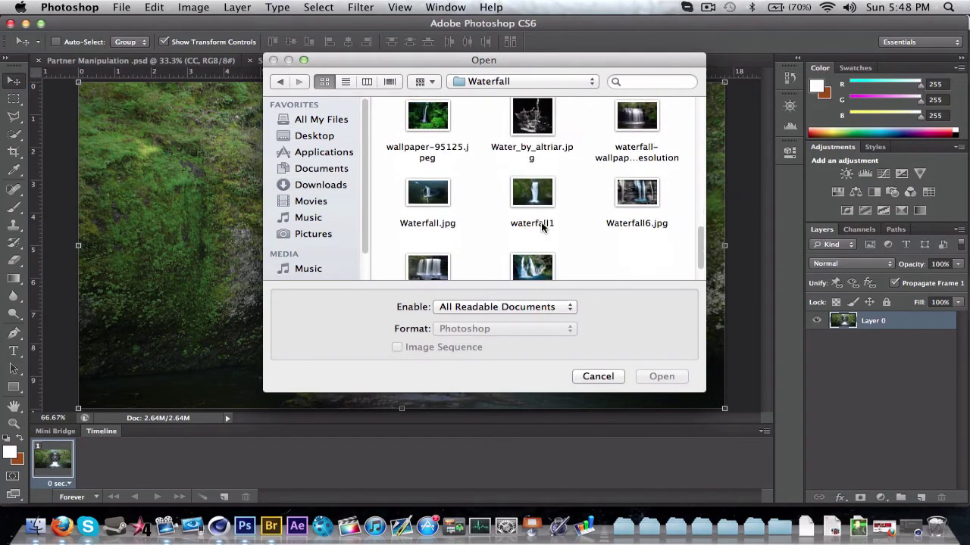
Look through the waterfall stock images and open waterfall1.jpg.
{"action": "left_click", "coordinate": [515, 213]}
{"action": "scroll", "coordinate": [462, 238], "scroll_direction": "up", "scroll_amount": 10}
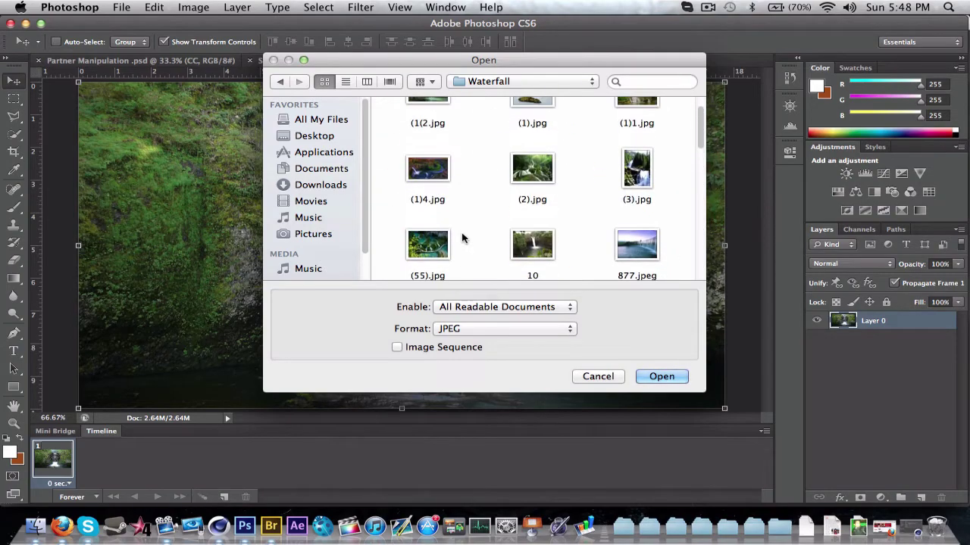
{"action": "left_click", "coordinate": [707, 7]}
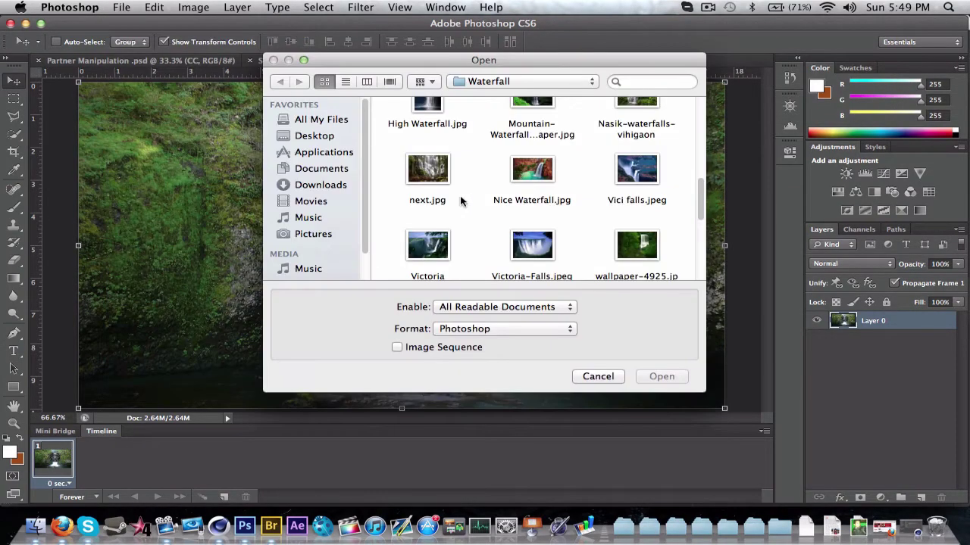
{"action": "scroll", "coordinate": [553, 242], "scroll_direction": "down", "scroll_amount": 5}
{"action": "left_click", "coordinate": [542, 194]}
{"action": "double_click", "coordinate": [543, 194]}
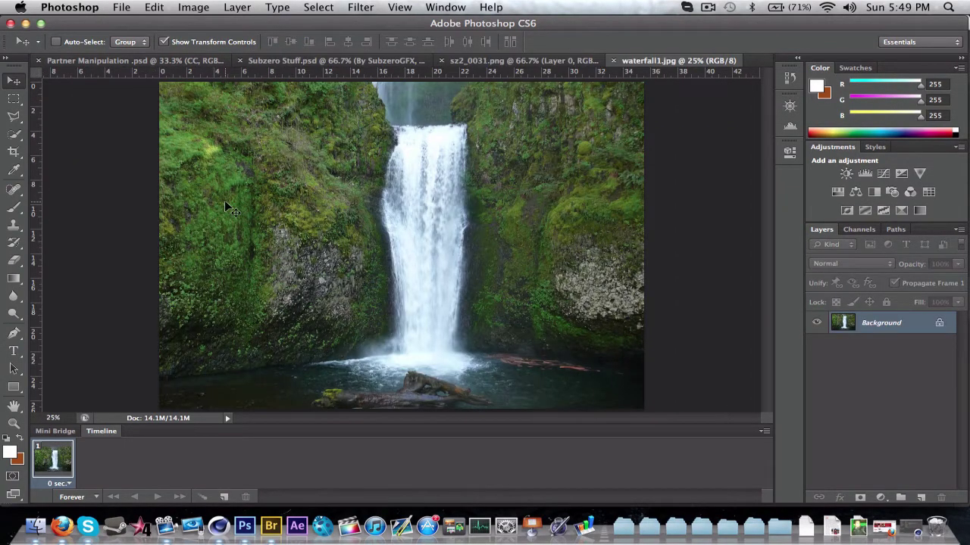
Convert the waterfall photo's Background into an editable layer and erase the cliffs around the falls with a large Eraser brush.
{"action": "key", "text": "e"}
{"action": "key", "text": "bracketright"}
{"action": "key", "text": "bracketright"}
{"action": "key", "text": "bracketright"}
{"action": "key", "text": "bracketright"}
{"action": "key", "text": "bracketright"}
{"action": "key", "text": "bracketright"}
{"action": "key", "text": "bracketright"}
{"action": "key", "text": "bracketright"}
{"action": "left_click_drag", "start_coordinate": [322, 127], "coordinate": [286, 111]}
{"action": "key", "text": "super+z"}
{"action": "double_click", "coordinate": [881, 323]}
{"action": "left_click", "coordinate": [621, 213]}
{"action": "mouse_move", "coordinate": [333, 155]}
{"action": "left_mouse_down"}
{"action": "mouse_move", "coordinate": [184, 332]}
{"action": "mouse_move", "coordinate": [652, 433]}
{"action": "mouse_move", "coordinate": [550, 400]}
{"action": "mouse_move", "coordinate": [235, 387]}
{"action": "left_mouse_up"}
Bring the cut-out waterfall into sz2_0031.png as a new layer.
{"action": "left_click", "coordinate": [14, 80]}
{"action": "mouse_move", "coordinate": [369, 168]}
{"action": "left_mouse_down"}
{"action": "mouse_move", "coordinate": [241, 112]}
{"action": "mouse_move", "coordinate": [480, 63]}
{"action": "mouse_move", "coordinate": [478, 250]}
{"action": "left_mouse_up"}
{"action": "left_click_drag", "start_coordinate": [479, 379], "coordinate": [667, 338]}
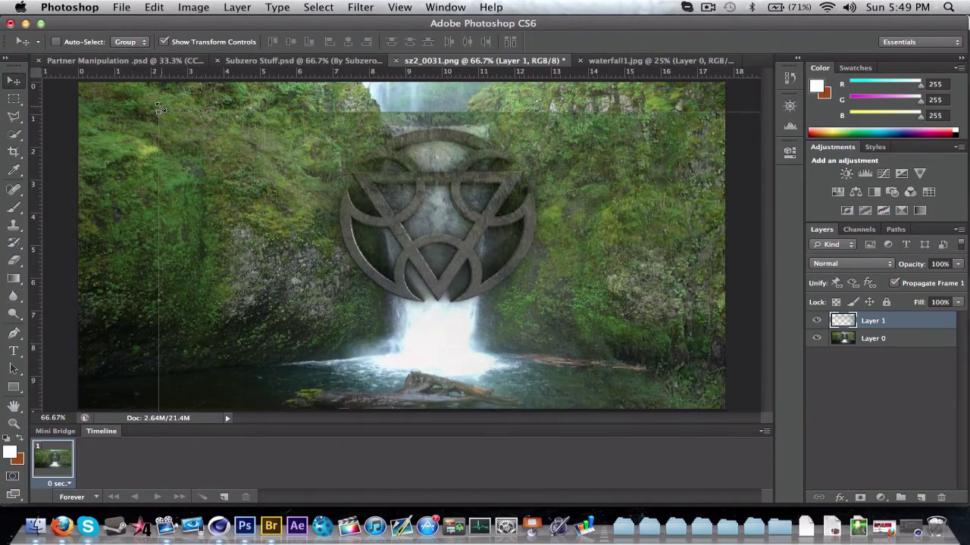
Scale the waterfall layer down and position it beneath the centre of the stone emblem.
{"action": "left_click_drag", "start_coordinate": [160, 109], "coordinate": [453, 311]}
{"action": "left_click_drag", "start_coordinate": [538, 371], "coordinate": [202, 162]}
{"action": "left_click_drag", "start_coordinate": [114, 97], "coordinate": [487, 350]}
{"action": "left_click_drag", "start_coordinate": [537, 379], "coordinate": [162, 140]}
{"action": "left_click_drag", "start_coordinate": [115, 115], "coordinate": [465, 350]}
{"action": "key", "text": "Return"}
{"action": "left_click_drag", "start_coordinate": [612, 389], "coordinate": [435, 235]}
Erase the excess around the central waterfall with a smaller Eraser brush to blend it into the emblem and pool.
{"action": "left_click", "coordinate": [14, 261]}
{"action": "key", "text": "bracketleft"}
{"action": "key", "text": "bracketleft"}
{"action": "key", "text": "bracketleft"}
{"action": "key", "text": "bracketleft"}
{"action": "key", "text": "bracketleft"}
{"action": "key", "text": "bracketleft"}
{"action": "key", "text": "bracketleft"}
{"action": "key", "text": "bracketleft"}
{"action": "mouse_move", "coordinate": [503, 381]}
{"action": "left_mouse_down"}
{"action": "mouse_move", "coordinate": [535, 258]}
{"action": "mouse_move", "coordinate": [525, 214]}
{"action": "mouse_move", "coordinate": [392, 163]}
{"action": "mouse_move", "coordinate": [428, 172]}
{"action": "mouse_move", "coordinate": [334, 218]}
{"action": "mouse_move", "coordinate": [442, 422]}
{"action": "mouse_move", "coordinate": [523, 337]}
{"action": "mouse_move", "coordinate": [524, 274]}
{"action": "mouse_move", "coordinate": [346, 258]}
{"action": "left_mouse_up"}
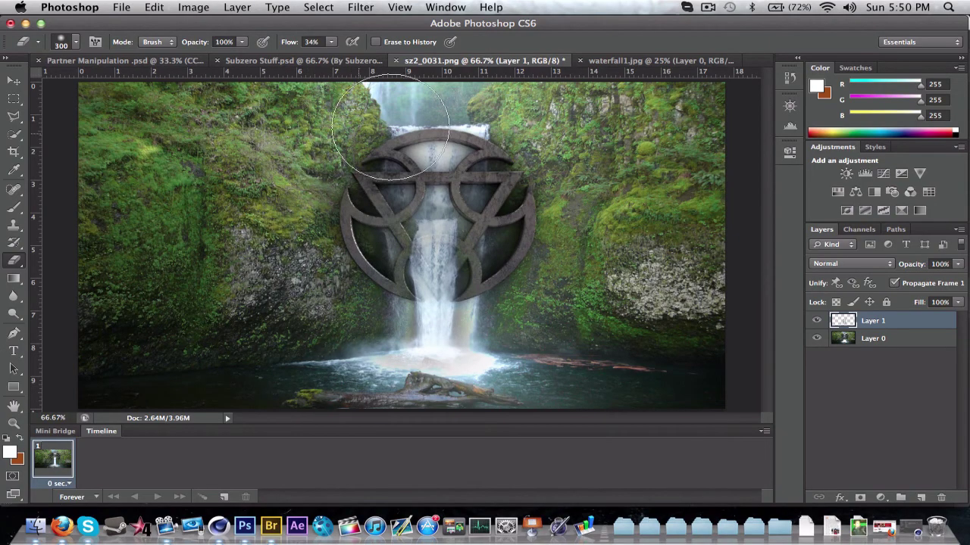
{"action": "left_click", "coordinate": [708, 7]}
{"action": "left_click", "coordinate": [727, 49]}
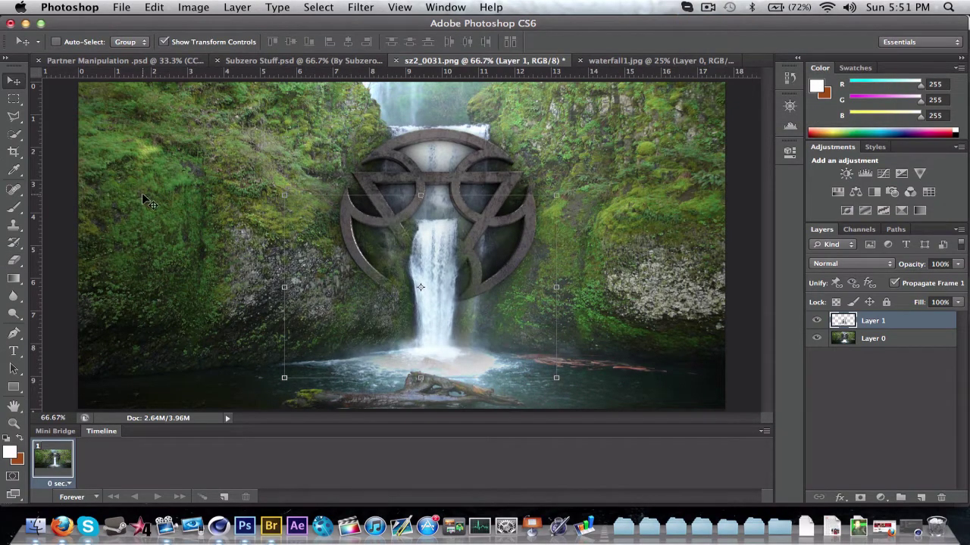
Duplicate the waterfall layer, move the copy to the emblem's left side, and erase its excess edges.
{"action": "left_click", "coordinate": [707, 7]}
{"action": "left_click", "coordinate": [716, 51]}
{"action": "key", "text": "ctrl+j"}
{"action": "left_click_drag", "start_coordinate": [386, 241], "coordinate": [338, 210]}
{"action": "key", "text": "e"}
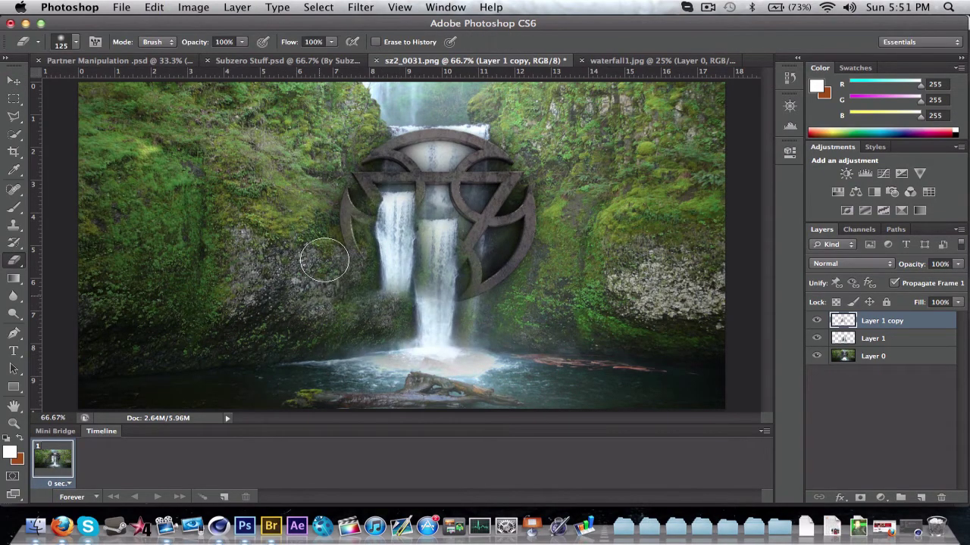
Duplicate the left waterfall, move the copy down to reach the pool, and erase its surplus edges.
{"action": "key", "text": "ctrl+j"}
{"action": "left_click", "coordinate": [12, 80]}
{"action": "left_click_drag", "start_coordinate": [414, 240], "coordinate": [413, 314]}
{"action": "left_click", "coordinate": [14, 260]}
{"action": "mouse_move", "coordinate": [333, 369]}
{"action": "left_mouse_down"}
{"action": "mouse_move", "coordinate": [424, 335]}
{"action": "mouse_move", "coordinate": [456, 354]}
{"action": "left_mouse_up"}
Merge the two left waterfall layers, duplicate the result, and place the copy under the emblem's right side.
{"action": "right_click", "coordinate": [939, 351]}
{"action": "key", "text": "Escape"}
{"action": "key", "text": "v"}
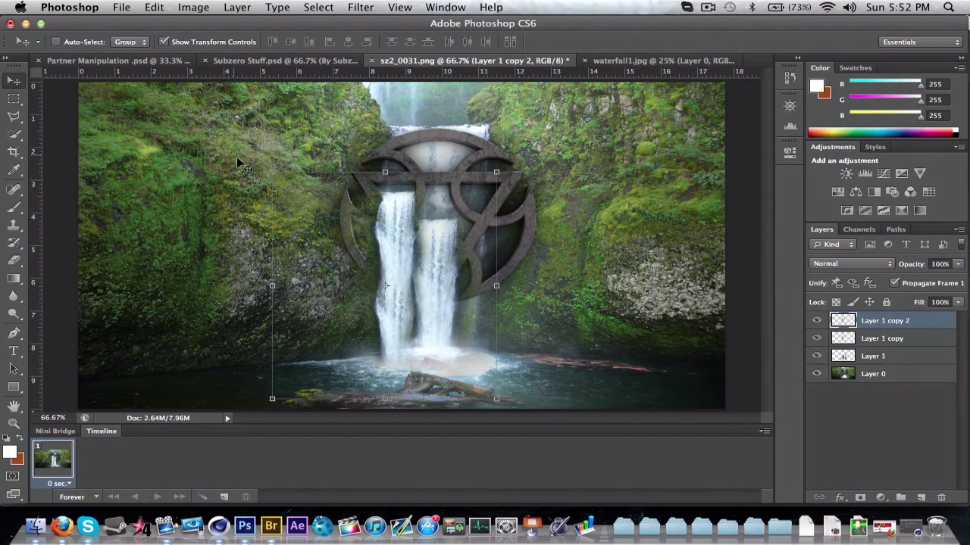
{"action": "left_click_drag", "start_coordinate": [424, 190], "coordinate": [484, 191]}
{"action": "key", "text": "e"}
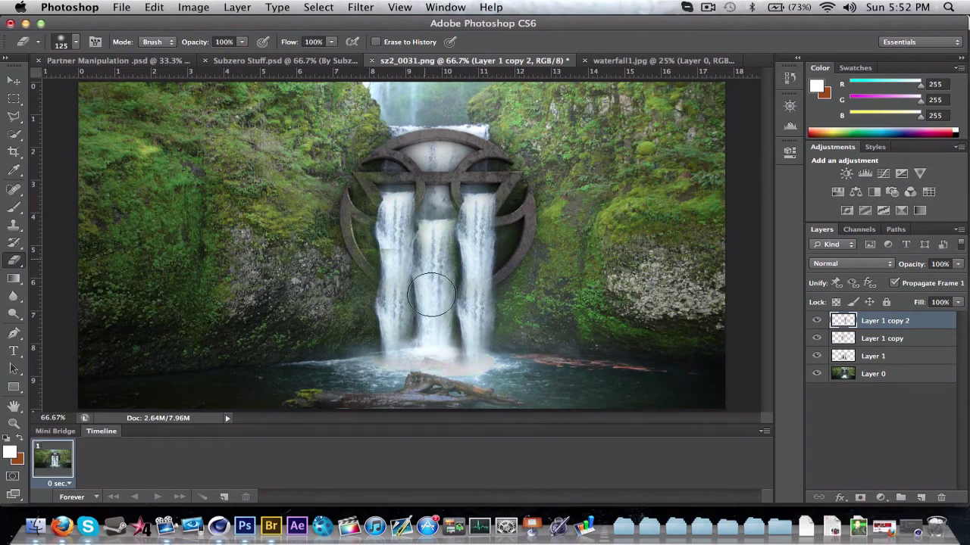
{"action": "key", "text": "v"}
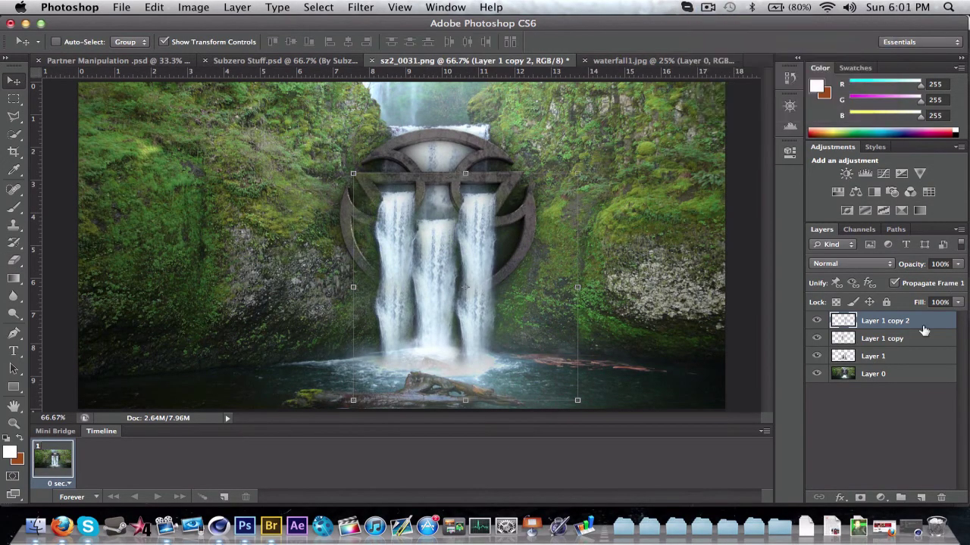
Merge all layers of the waterfall composite and bring it into Partner Manipulation.psd below the Content Area layer.
{"action": "right_click", "coordinate": [911, 376]}
{"action": "left_click", "coordinate": [811, 364]}
{"action": "left_click_drag", "start_coordinate": [402, 250], "coordinate": [308, 207]}
{"action": "left_click_drag", "start_coordinate": [915, 341], "coordinate": [886, 381]}
Scale the waterfall composite down and position it behind the top of the channel content area.
{"action": "left_click_drag", "start_coordinate": [310, 105], "coordinate": [400, 146]}
{"action": "left_click_drag", "start_coordinate": [422, 183], "coordinate": [374, 147]}
{"action": "key", "text": "Return"}
Lower the Eraser's flow and fade the composite's outer edges into the black backdrop.
{"action": "key", "text": "z"}
{"action": "left_click_drag", "start_coordinate": [478, 112], "coordinate": [531, 140]}
{"action": "left_click", "coordinate": [13, 260]}
{"action": "left_click_drag", "start_coordinate": [456, 129], "coordinate": [449, 148]}
{"action": "key", "text": "super+z"}
{"action": "left_click_drag", "start_coordinate": [331, 42], "coordinate": [294, 59]}
{"action": "mouse_move", "coordinate": [456, 130]}
{"action": "left_mouse_down"}
{"action": "mouse_move", "coordinate": [449, 213]}
{"action": "mouse_move", "coordinate": [460, 240]}
{"action": "left_mouse_up"}
{"action": "mouse_move", "coordinate": [147, 215]}
{"action": "left_mouse_down"}
{"action": "mouse_move", "coordinate": [177, 142]}
{"action": "mouse_move", "coordinate": [153, 119]}
{"action": "left_mouse_up"}
Expand the CC group and toggle the visibility of the throwback cc colour correction.
{"action": "left_click", "coordinate": [13, 81]}
{"action": "left_click", "coordinate": [835, 338]}
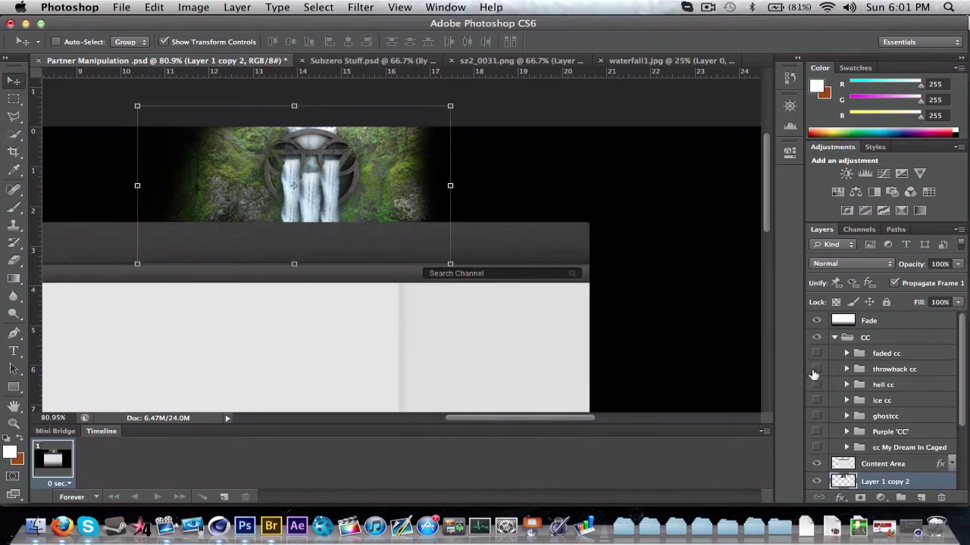
{"action": "left_click", "coordinate": [816, 369]}
{"action": "left_click", "coordinate": [707, 7]}
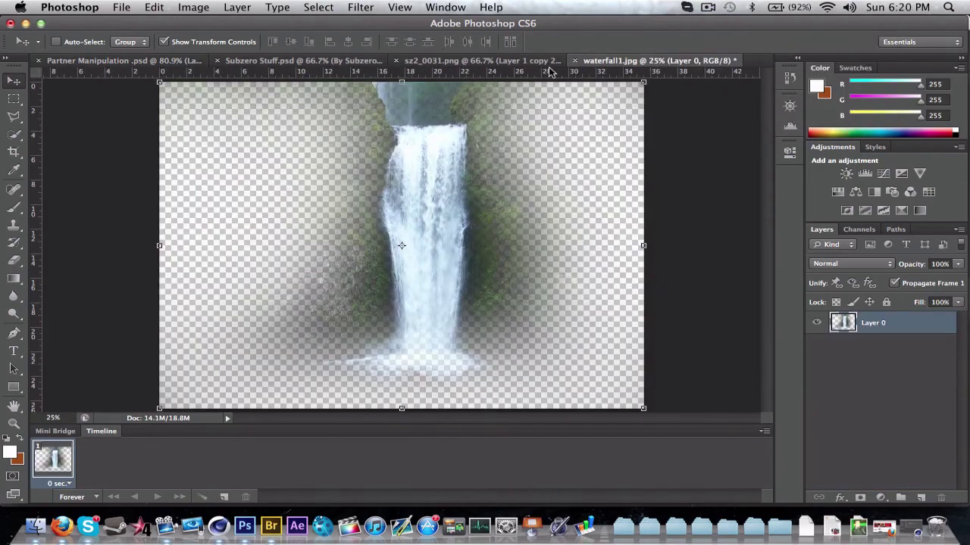
Close waterfall1.jpg without saving and switch to the Subzero Stuff.psd document.
{"action": "left_click", "coordinate": [575, 60]}
{"action": "key", "text": "super+d"}
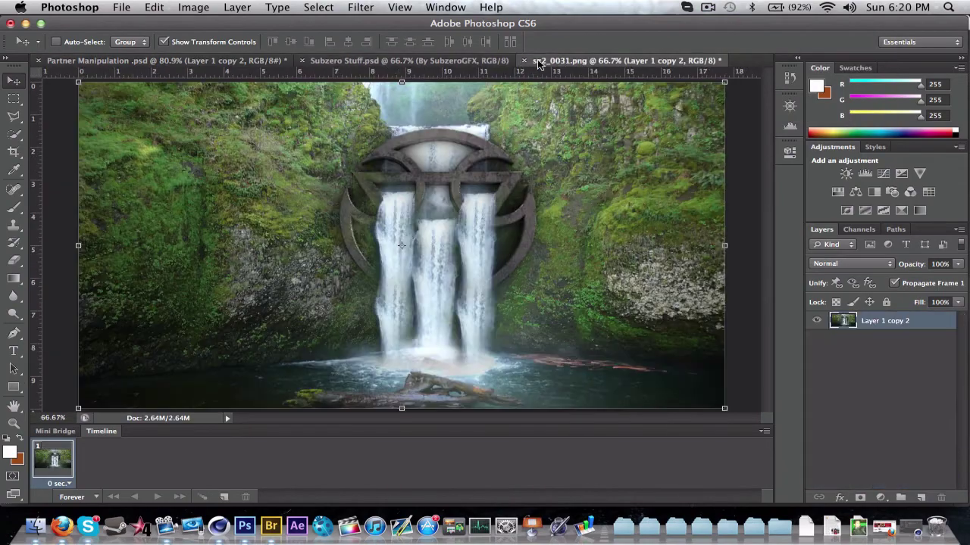
{"action": "left_click", "coordinate": [409, 61]}
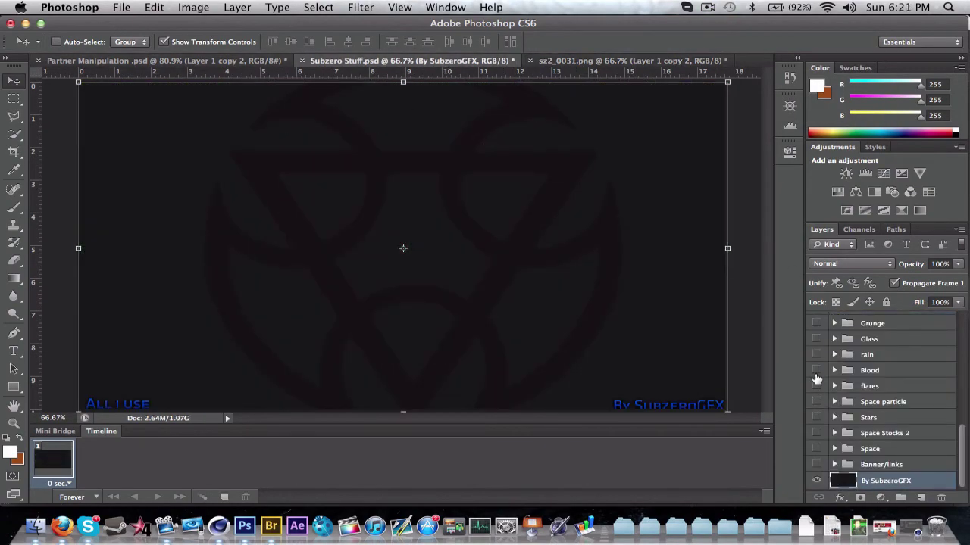
Expand the Text styles group in Subzero Stuff.psd and copy the Hardcore 3 text style into Partner Manipulation.psd.
{"action": "scroll", "coordinate": [816, 379], "scroll_direction": "up", "scroll_amount": 5}
{"action": "left_click", "coordinate": [816, 393]}
{"action": "left_click", "coordinate": [817, 393]}
{"action": "left_click", "coordinate": [817, 363]}
{"action": "left_click", "coordinate": [835, 362]}
{"action": "left_click", "coordinate": [890, 393]}
{"action": "left_click", "coordinate": [890, 409]}
{"action": "left_click", "coordinate": [890, 378]}
{"action": "left_click_drag", "start_coordinate": [517, 357], "coordinate": [203, 145]}
{"action": "left_click", "coordinate": [708, 7]}
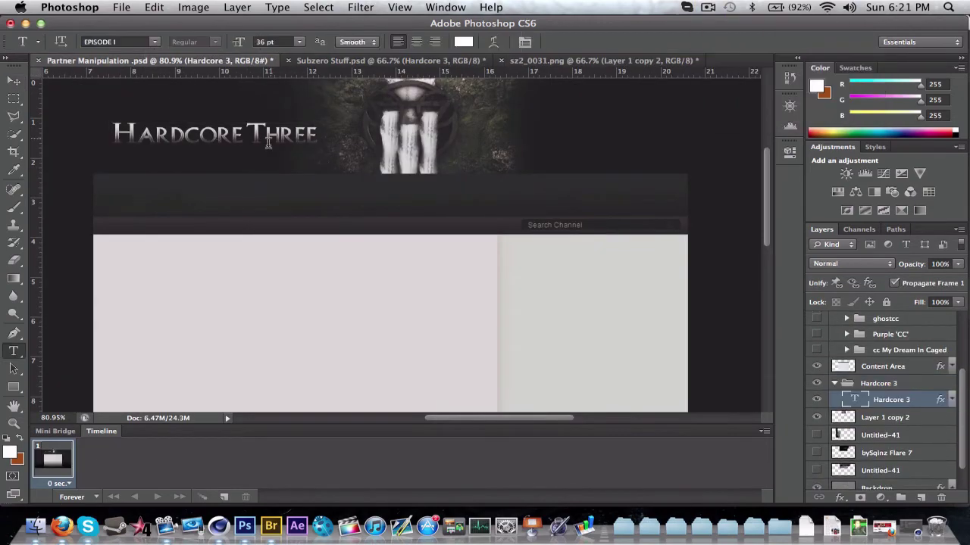
Replace the Hardcore Three text with "Kilo - Drama - Drafted" and set its font size to 14 pt.
{"action": "left_click_drag", "start_coordinate": [315, 133], "coordinate": [115, 144]}
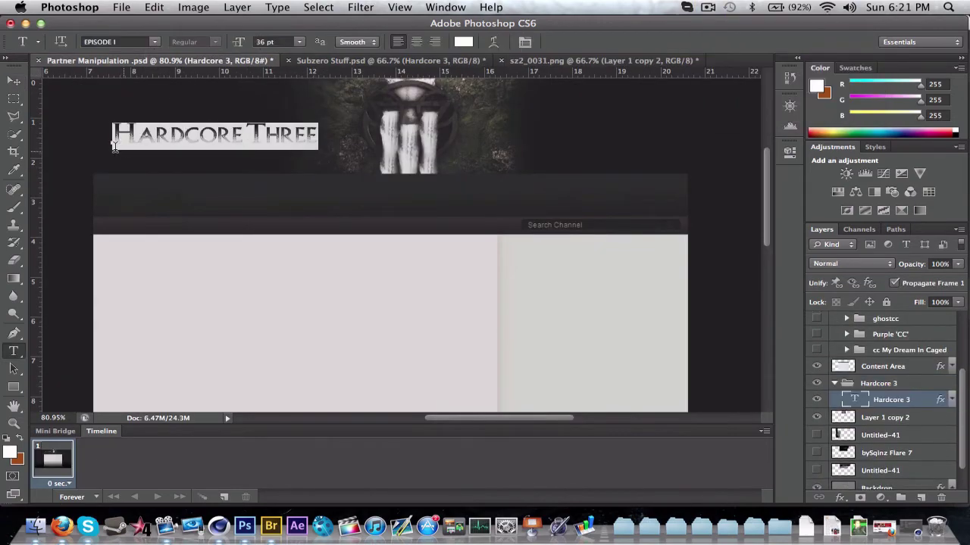
{"action": "left_click", "coordinate": [114, 146]}
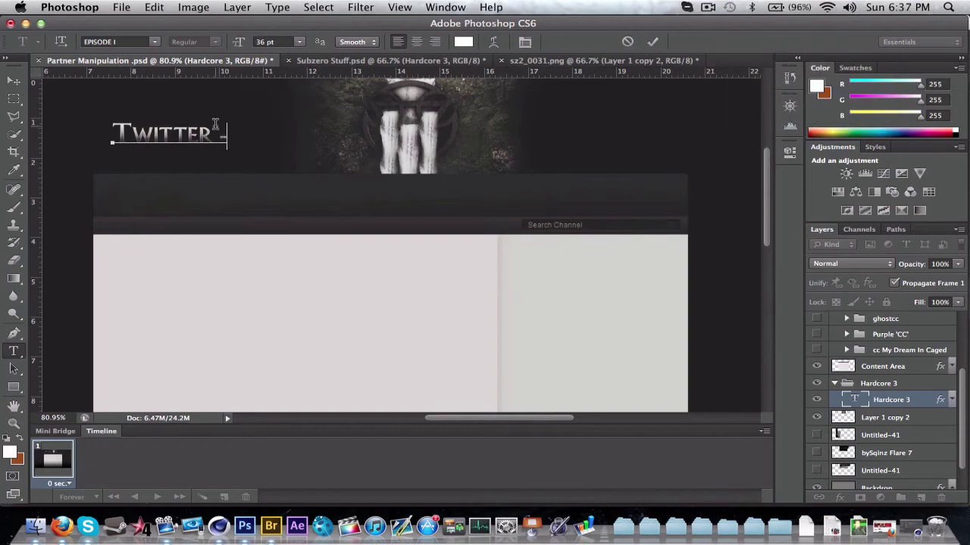
{"action": "left_click_drag", "start_coordinate": [219, 136], "coordinate": [110, 139]}
{"action": "type", "text": "Kilo - Drama"}
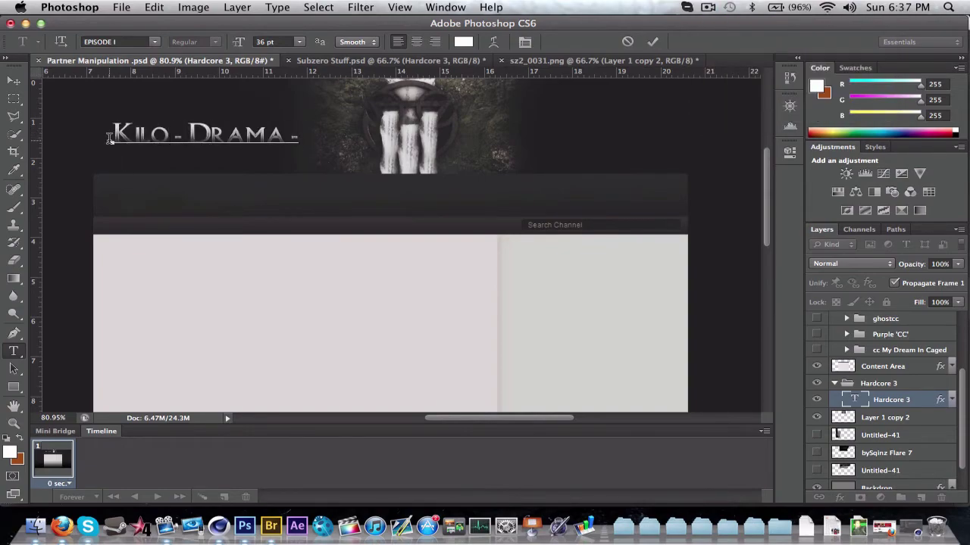
{"action": "key", "text": "super+a"}
{"action": "left_click", "coordinate": [300, 41]}
{"action": "left_click", "coordinate": [280, 118]}
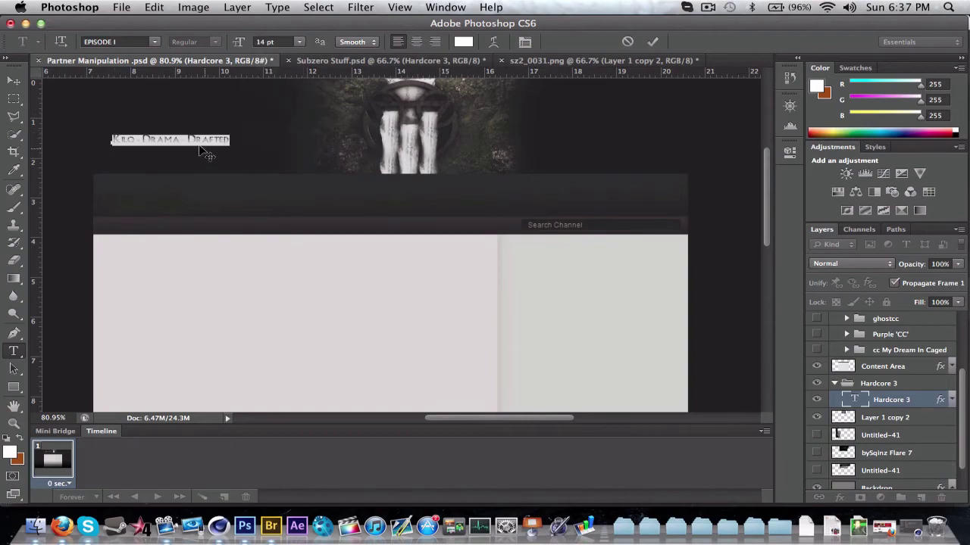
Position the text above the content area and duplicate it so one copy sits on each side of the waterfall emblem.
{"action": "left_click", "coordinate": [14, 80]}
{"action": "left_click_drag", "start_coordinate": [208, 136], "coordinate": [640, 130]}
{"action": "key", "text": "super+j"}
Change the text to the right of the emblem to "Twitter - Portfolio - team".
{"action": "left_click", "coordinate": [14, 333]}
{"action": "left_click", "coordinate": [15, 350]}
{"action": "left_click_drag", "start_coordinate": [561, 128], "coordinate": [525, 121]}
{"action": "type", "text": "TWITTER"}
{"action": "key", "text": "BackSpace"}
{"action": "key", "text": "BackSpace"}
{"action": "key", "text": "BackSpace"}
{"action": "key", "text": "BackSpace"}
{"action": "key", "text": "BackSpace"}
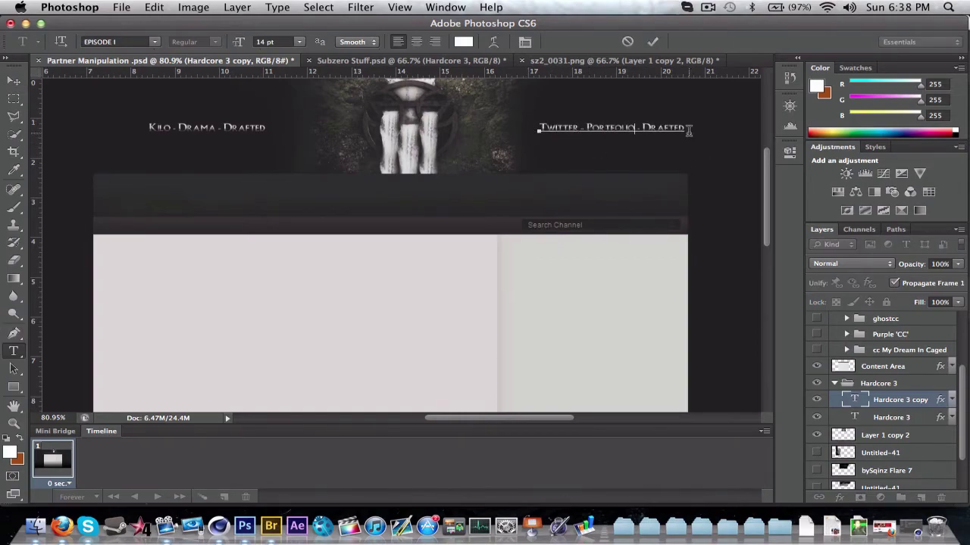
{"action": "type", "text": "team"}
Switch to Adobe Bridge and open the grunge texture 03.jpg from the Textures folder in Photoshop.
{"action": "left_click", "coordinate": [708, 7]}
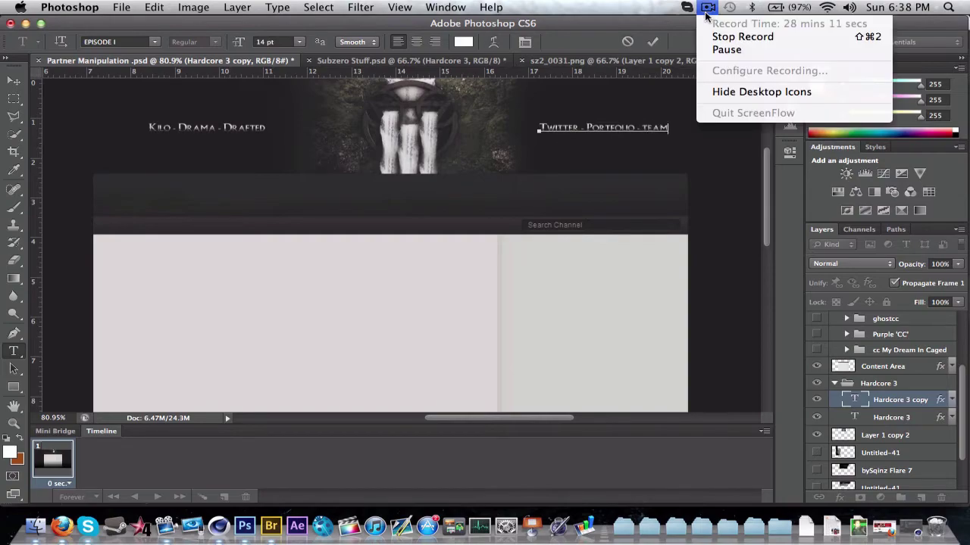
{"action": "left_click", "coordinate": [720, 48]}
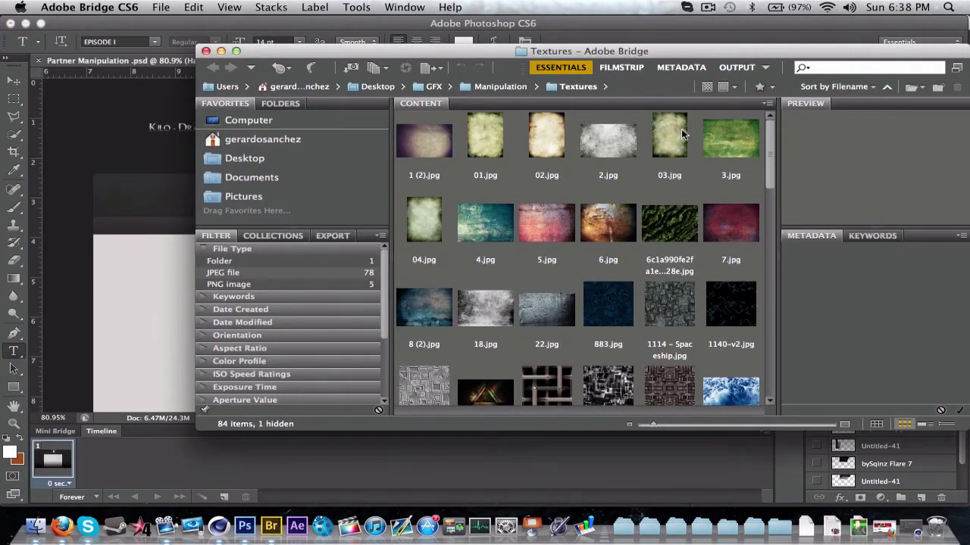
{"action": "double_click", "coordinate": [671, 134]}
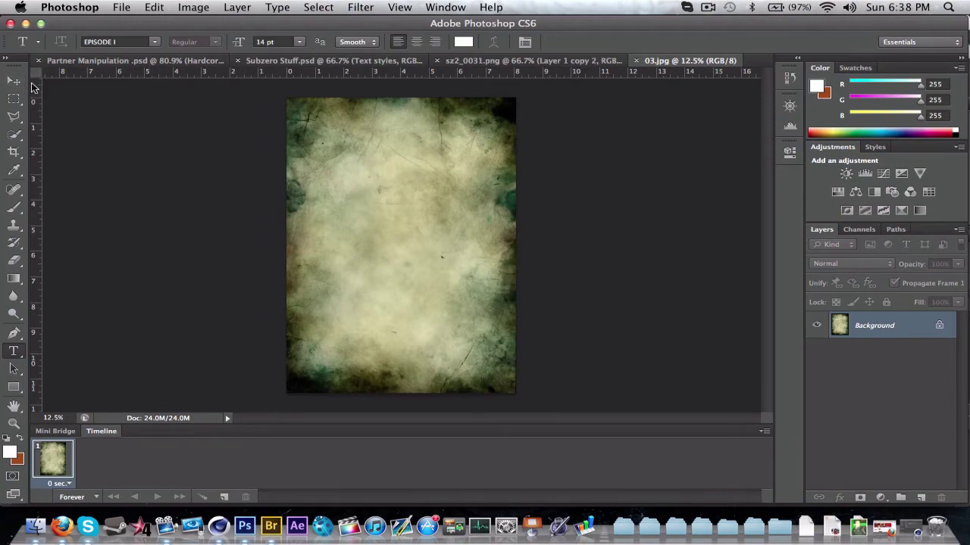
Bring the 03.jpg texture into Partner Manipulation.psd and scale it down beside the channel content area.
{"action": "left_click", "coordinate": [718, 7]}
{"action": "left_click", "coordinate": [719, 48]}
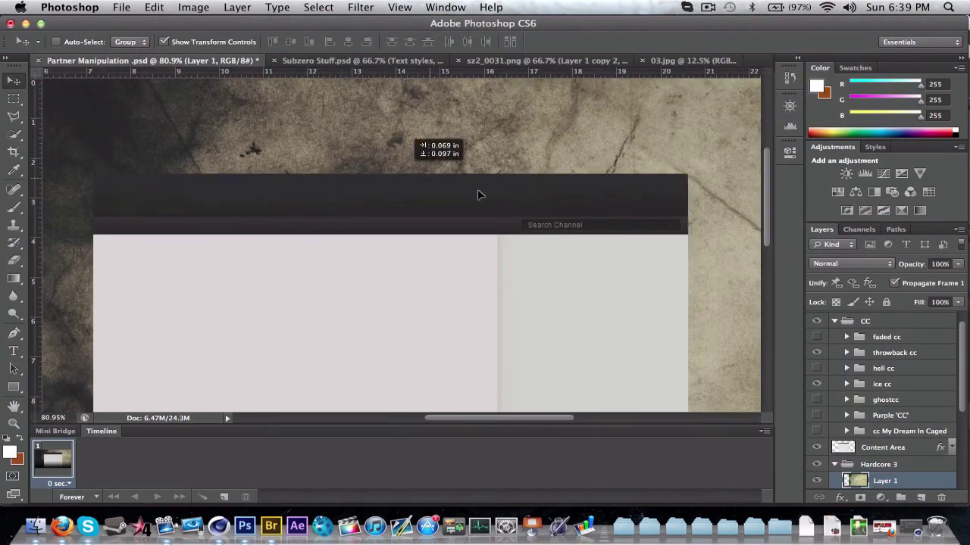
{"action": "left_click_drag", "start_coordinate": [214, 254], "coordinate": [703, 357]}
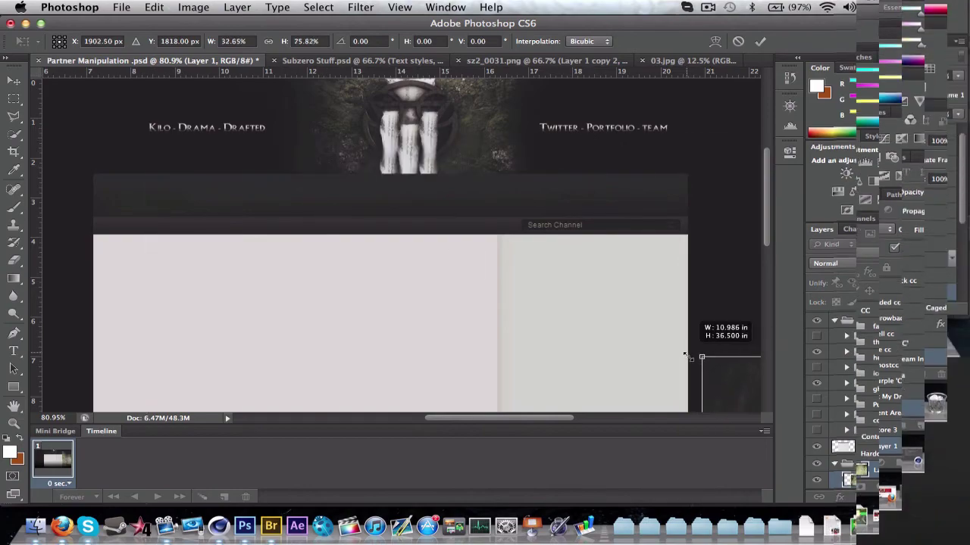